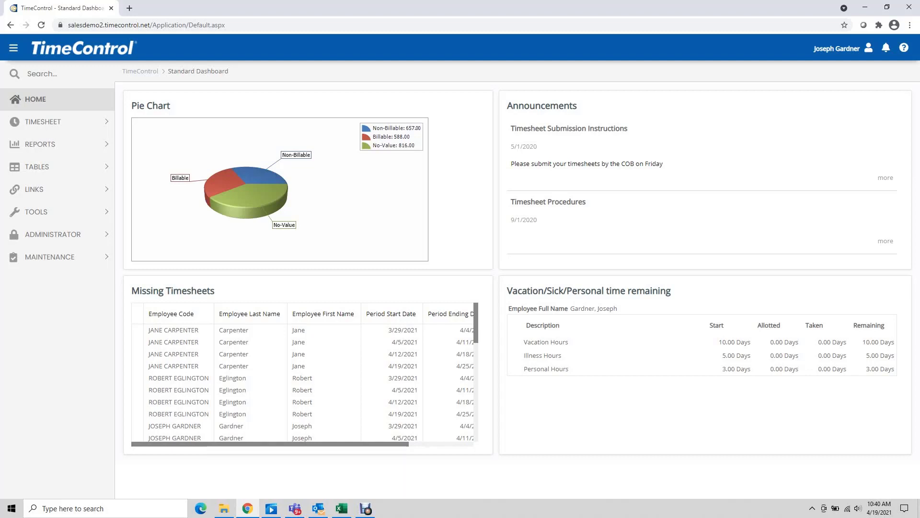
- Turn on View Start/Stop with Multiple type for the Individual user profile, save, and go Home
{"action": "left_click", "coordinate": [52, 234]}
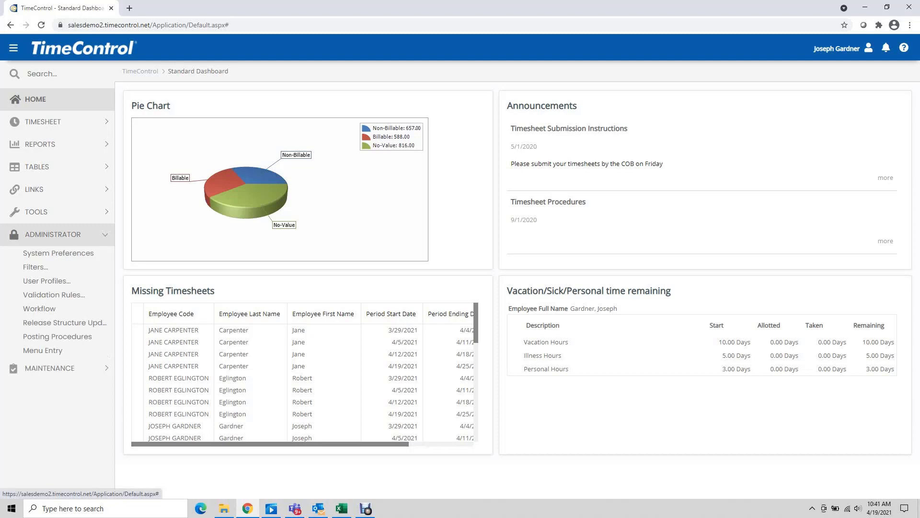
{"action": "left_click", "coordinate": [47, 281]}
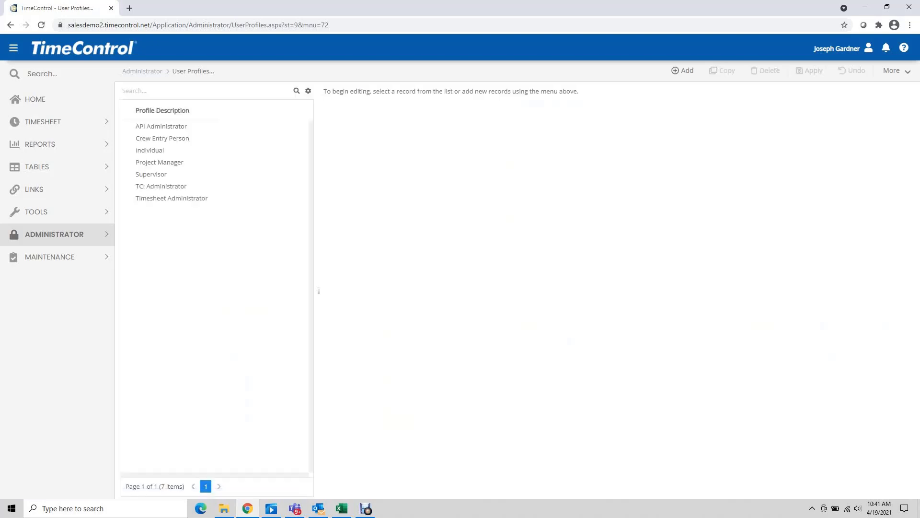
{"action": "left_click", "coordinate": [149, 150]}
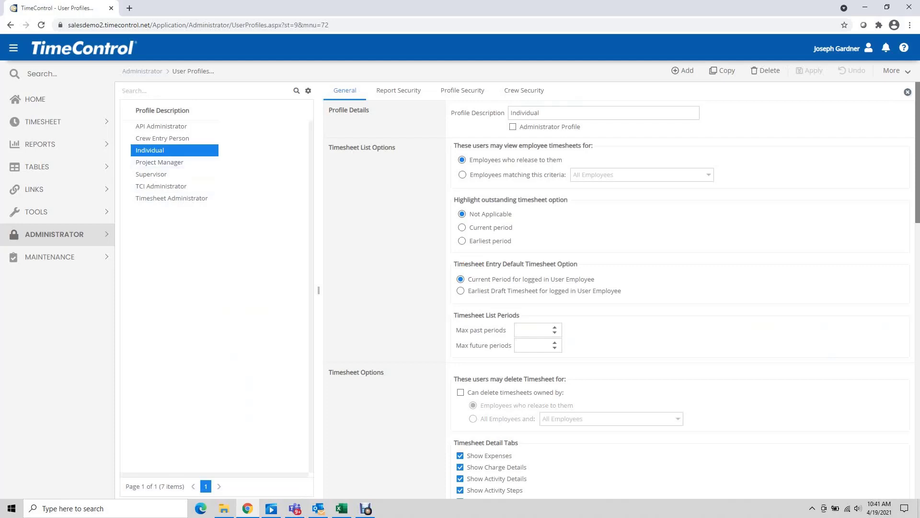
{"action": "scroll", "coordinate": [623, 288], "scroll_direction": "down", "scroll_amount": 8}
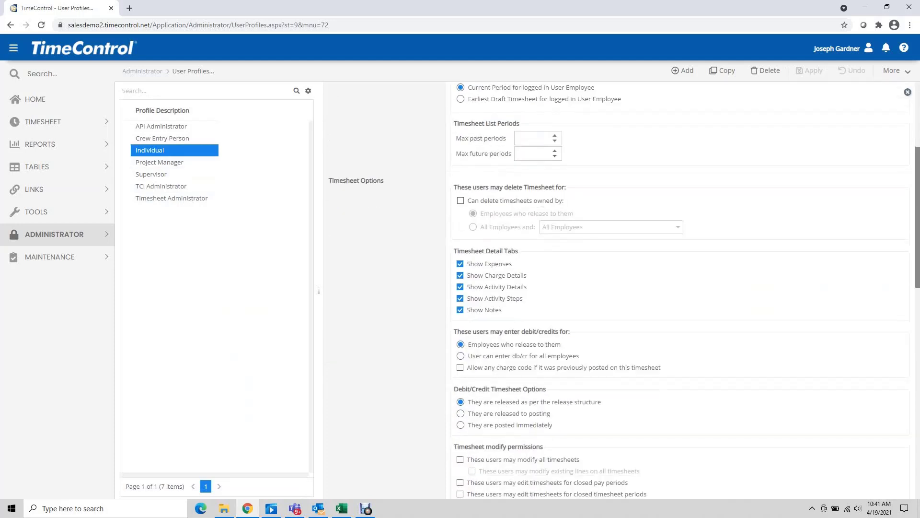
{"action": "scroll", "coordinate": [623, 288], "scroll_direction": "down", "scroll_amount": 4}
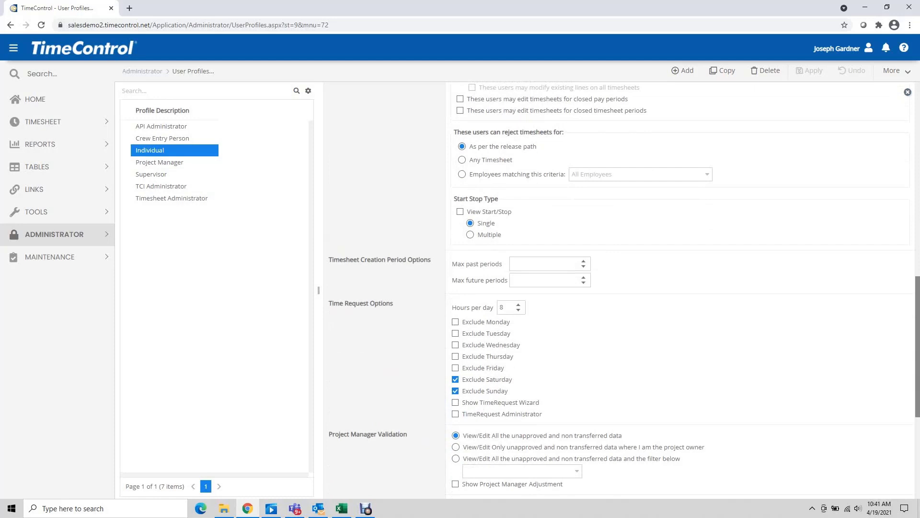
{"action": "left_click", "coordinate": [460, 211]}
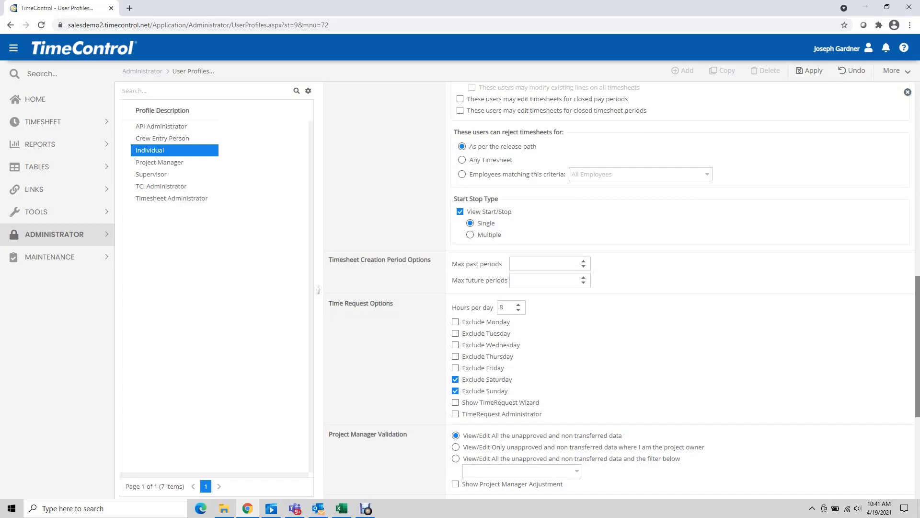
{"action": "left_click", "coordinate": [471, 235]}
{"action": "key", "text": "ctrl+s"}
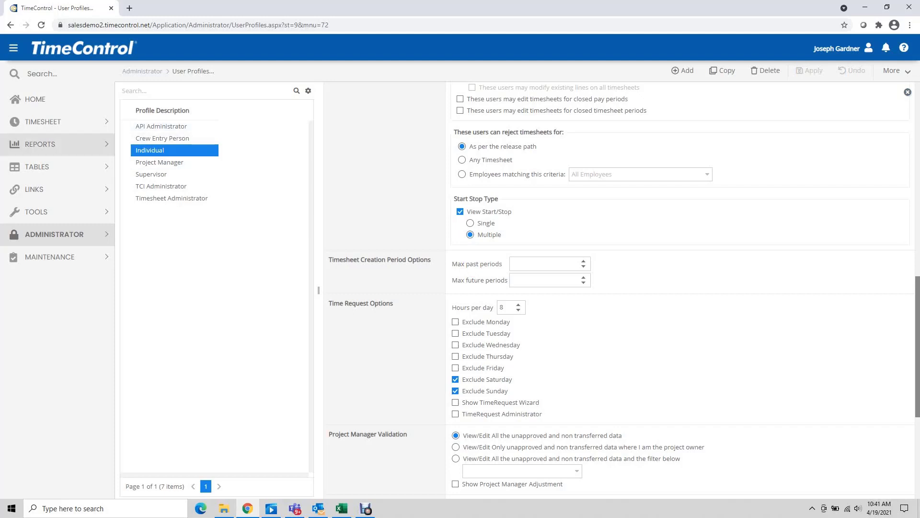
{"action": "left_click", "coordinate": [35, 98]}
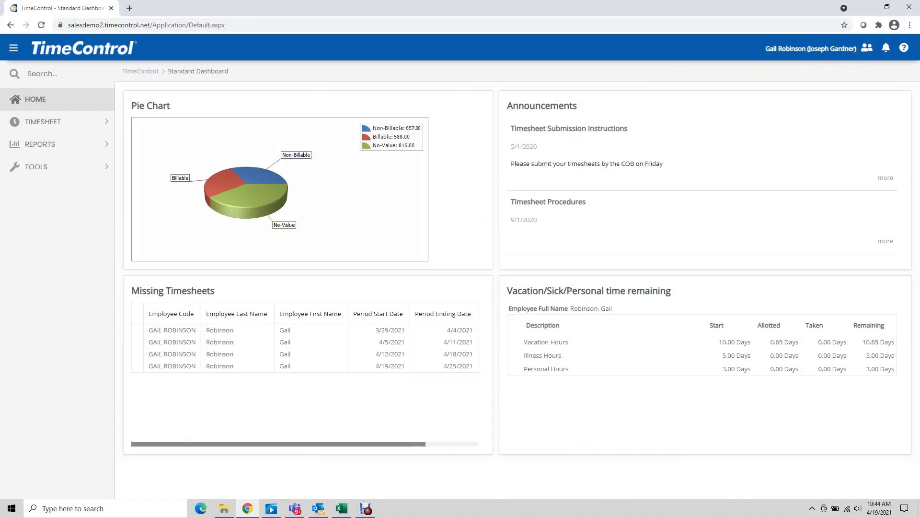
- Open timesheet entry for the week of 1/18/2021 – 1/24/2021
{"action": "left_click", "coordinate": [42, 121]}
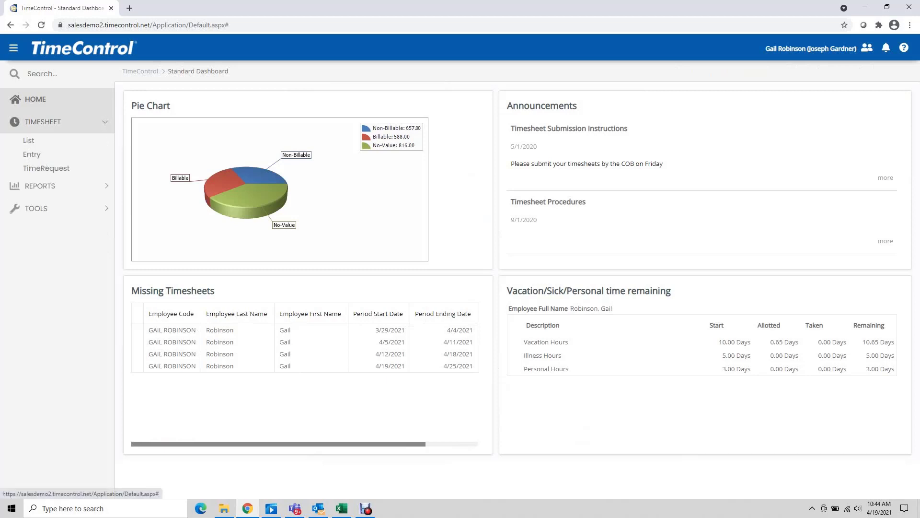
{"action": "left_click", "coordinate": [31, 154]}
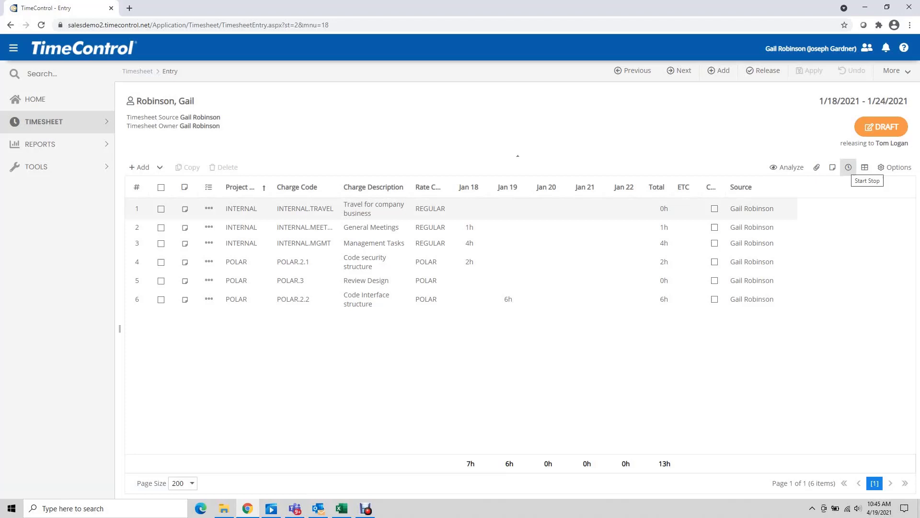
- In the Start/Stop pane, set Jan 18's entry to 9:00 AM – 12:00 PM and save it
{"action": "left_click", "coordinate": [848, 166]}
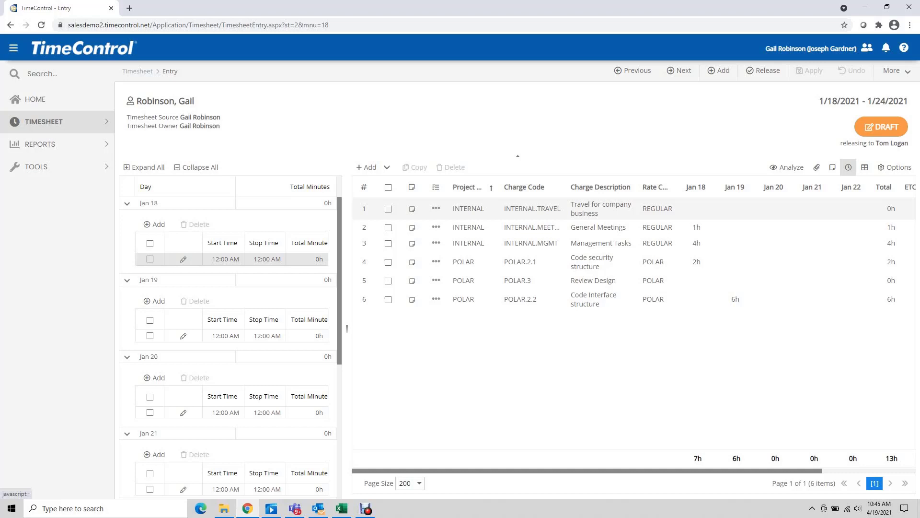
{"action": "left_click", "coordinate": [183, 258]}
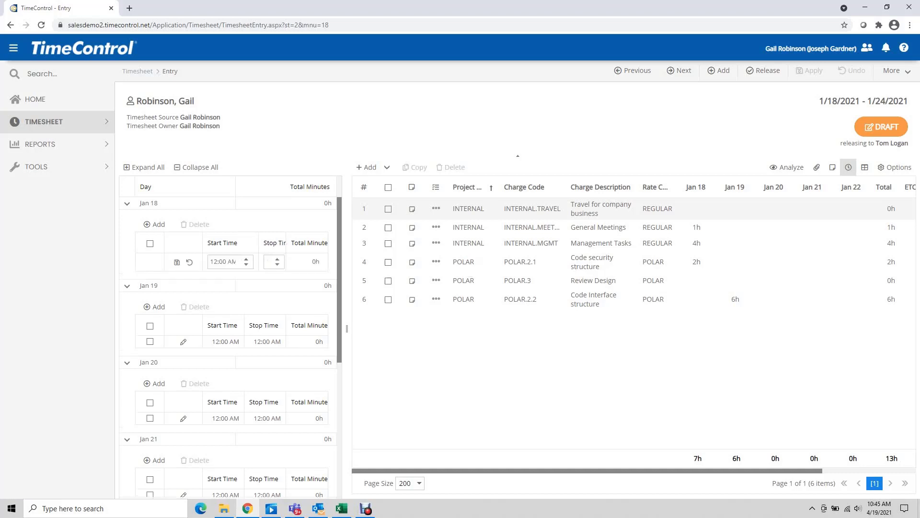
{"action": "left_click", "coordinate": [213, 261]}
{"action": "type", "text": "9"}
{"action": "key", "text": "Tab"}
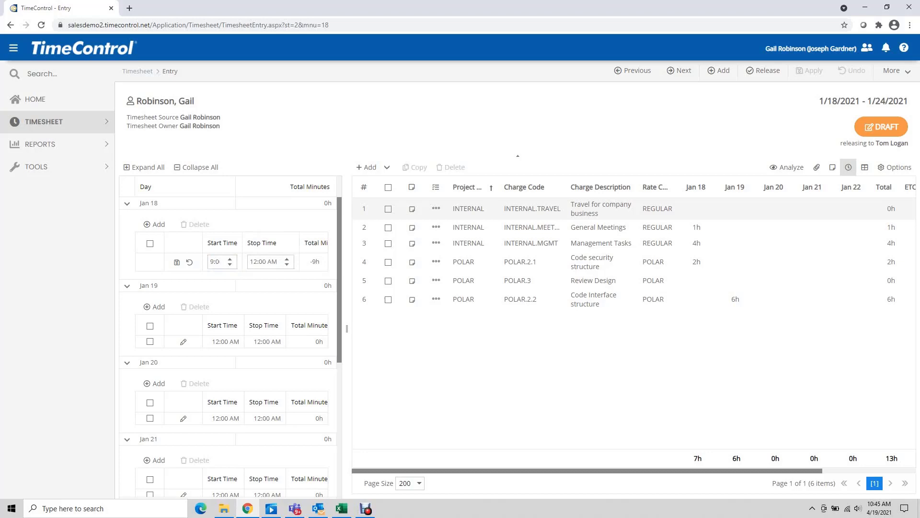
{"action": "left_click", "coordinate": [272, 261]}
{"action": "key", "text": "Up"}
{"action": "key", "text": "Tab"}
{"action": "left_click", "coordinate": [467, 264]}
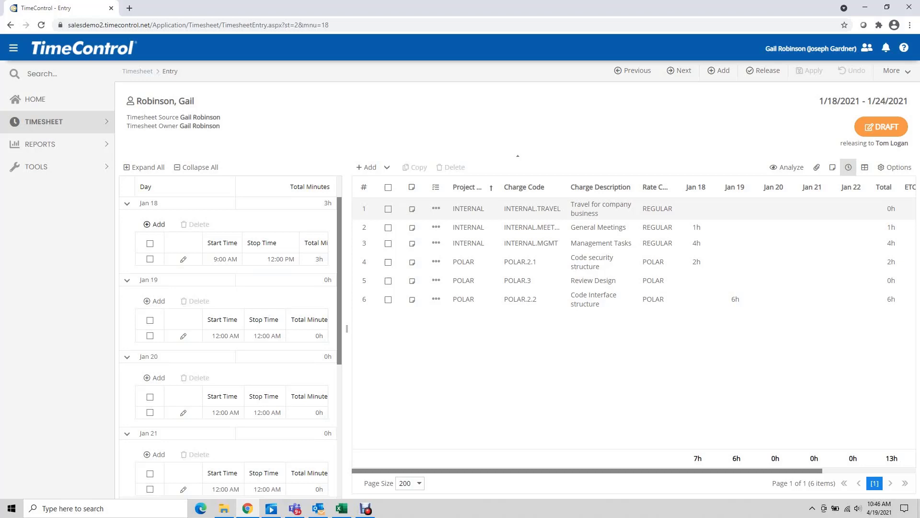
- Add a second Jan 18 start/stop entry with a 1:00 PM start time
{"action": "left_click", "coordinate": [155, 224]}
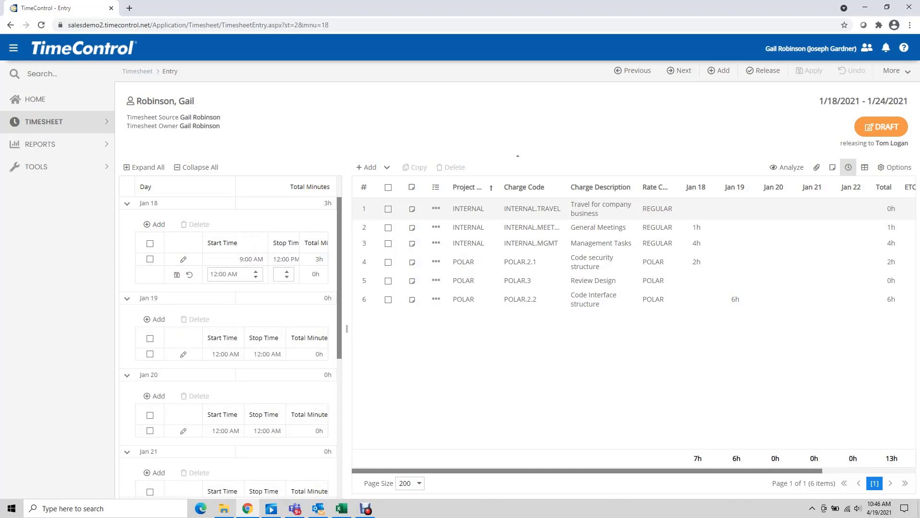
{"action": "left_click", "coordinate": [214, 274]}
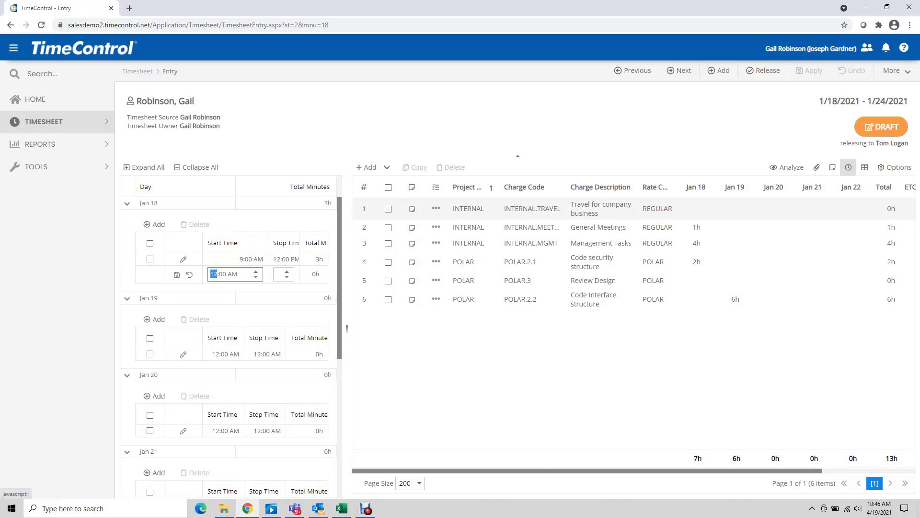
{"action": "left_click", "coordinate": [211, 274]}
{"action": "left_click", "coordinate": [214, 274]}
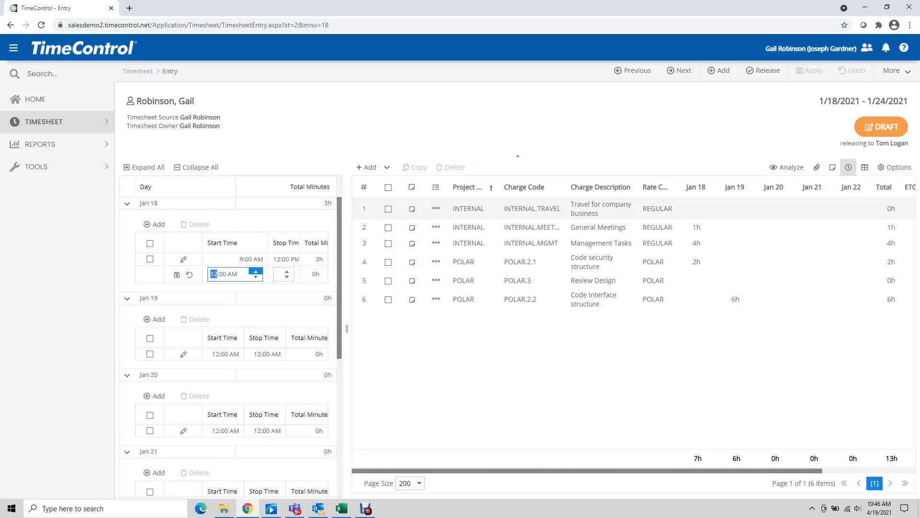
{"action": "left_click", "coordinate": [256, 272]}
{"action": "left_click", "coordinate": [229, 274]}
{"action": "left_click", "coordinate": [255, 271]}
{"action": "key", "text": "Tab"}
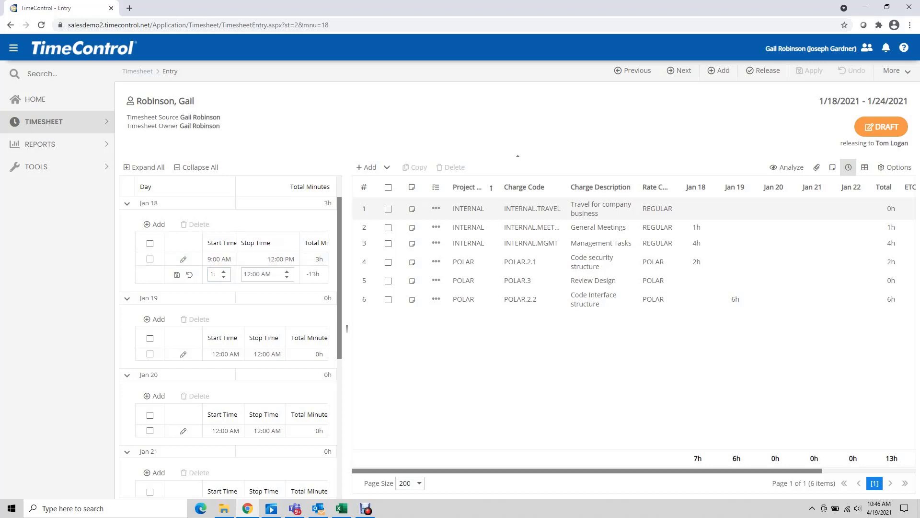
- Set the new entry's stop time to 5:00 PM and save it
{"action": "left_click", "coordinate": [247, 273]}
{"action": "type", "text": "5"}
{"action": "left_click", "coordinate": [262, 274]}
{"action": "left_click", "coordinate": [287, 271]}
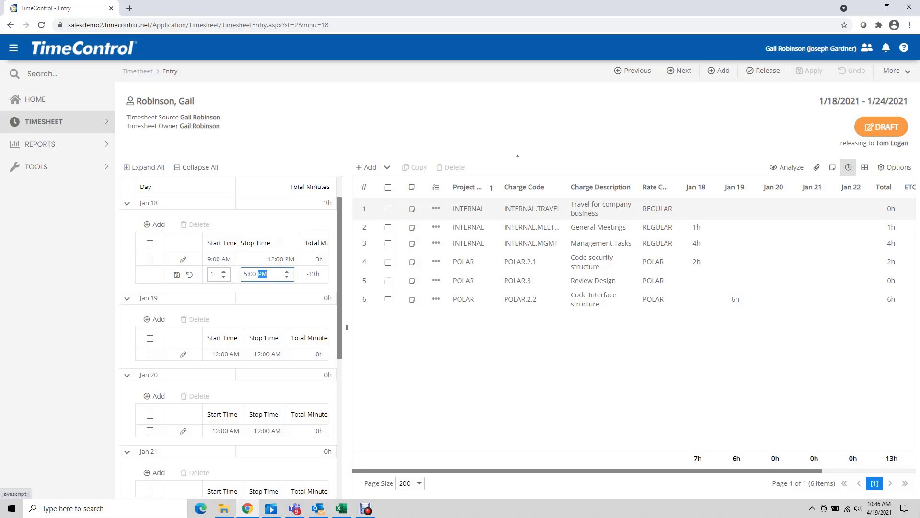
{"action": "left_click", "coordinate": [176, 274]}
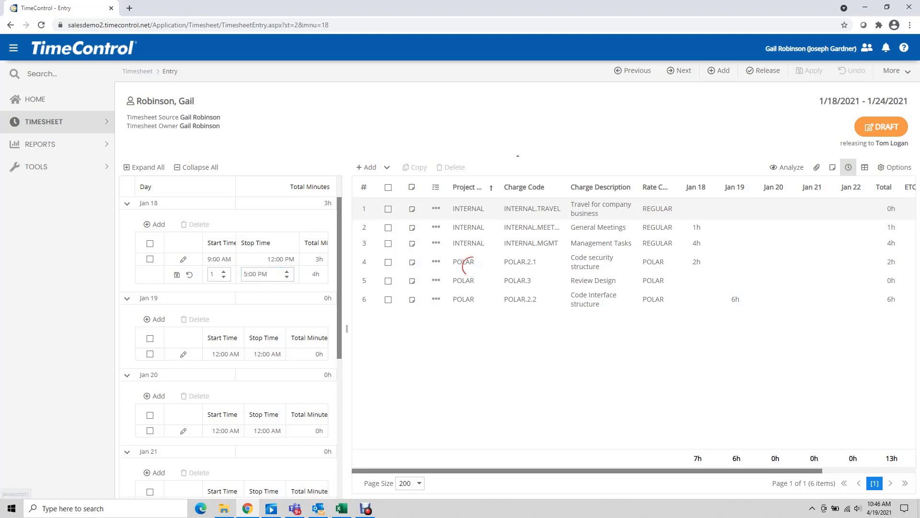